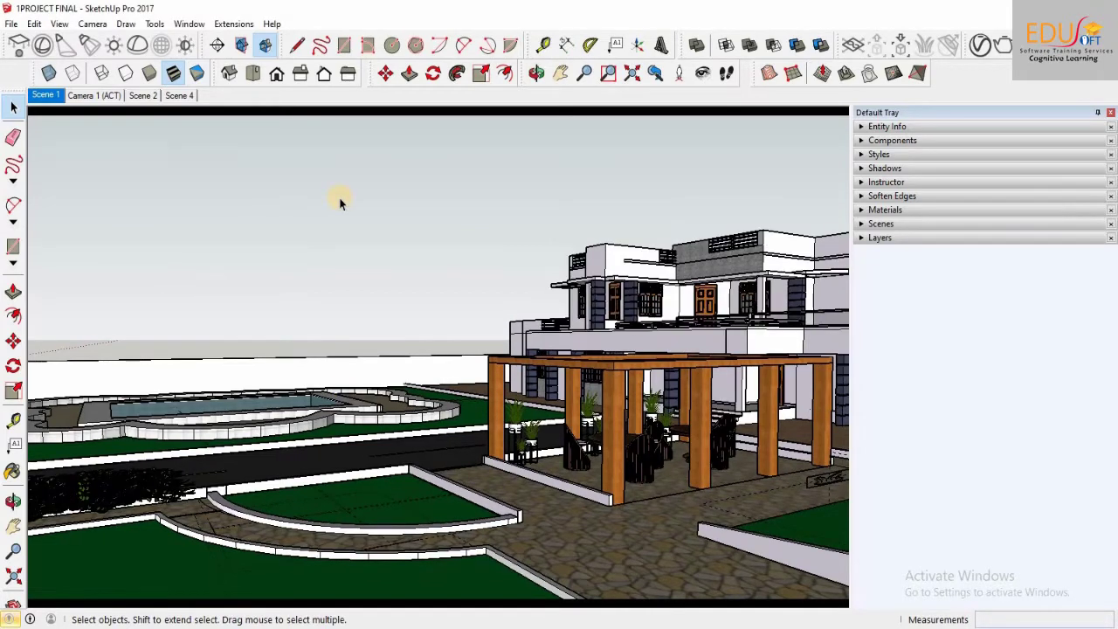
Step: Review the model's saved scenes Camera 1 (ACT), Scene 2 and Scene 4, and return to Scene 1
left_click(51, 102)
left_click(91, 101)
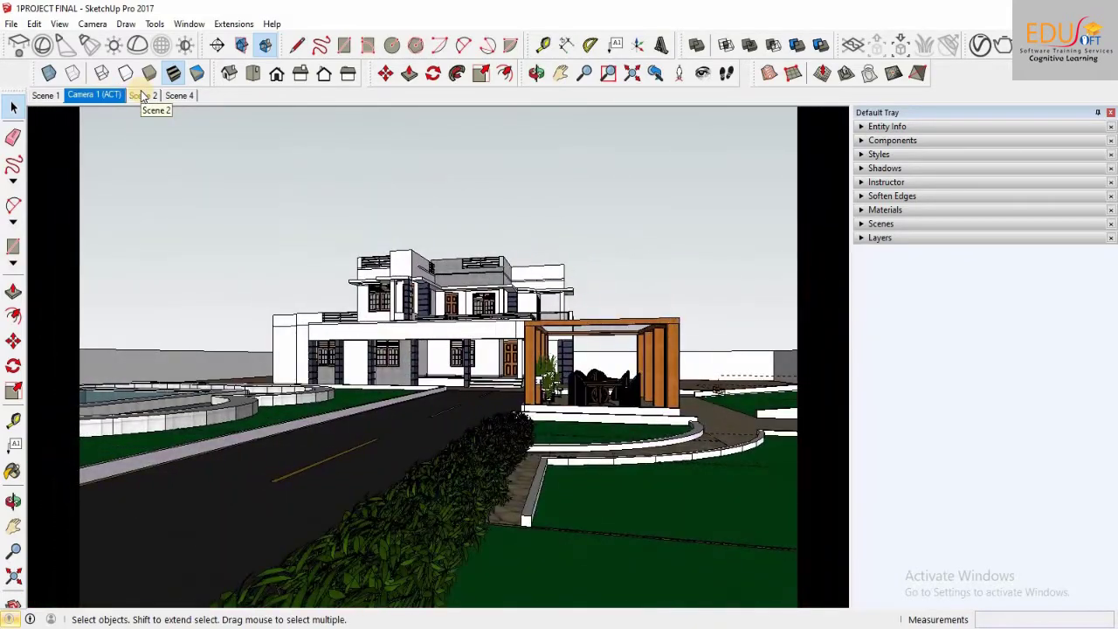
left_click(144, 96)
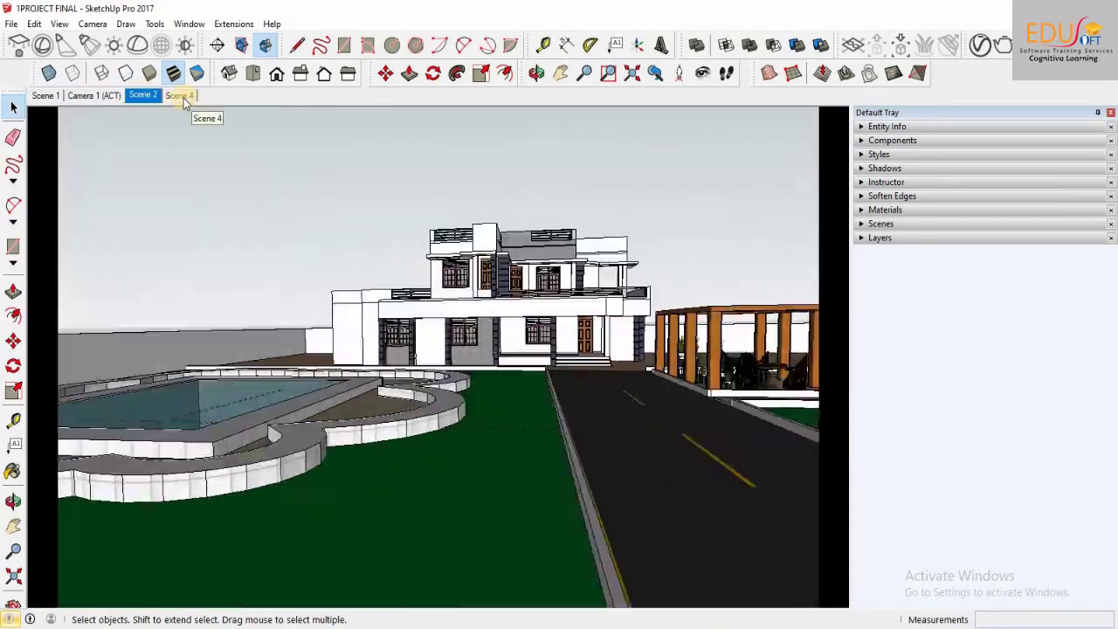
left_click(180, 96)
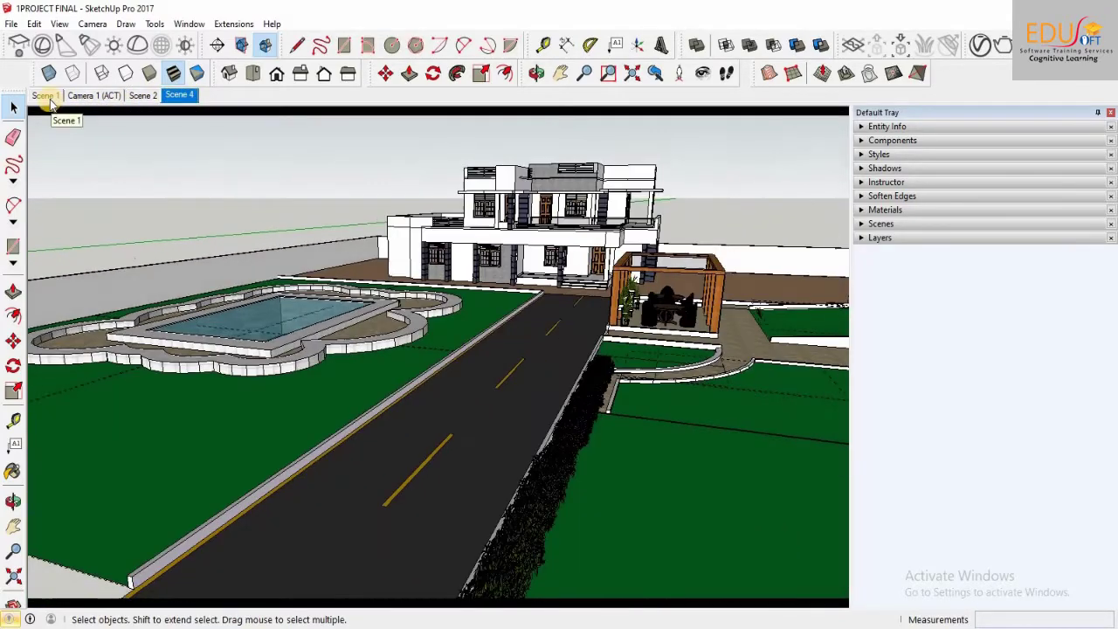
left_click(48, 97)
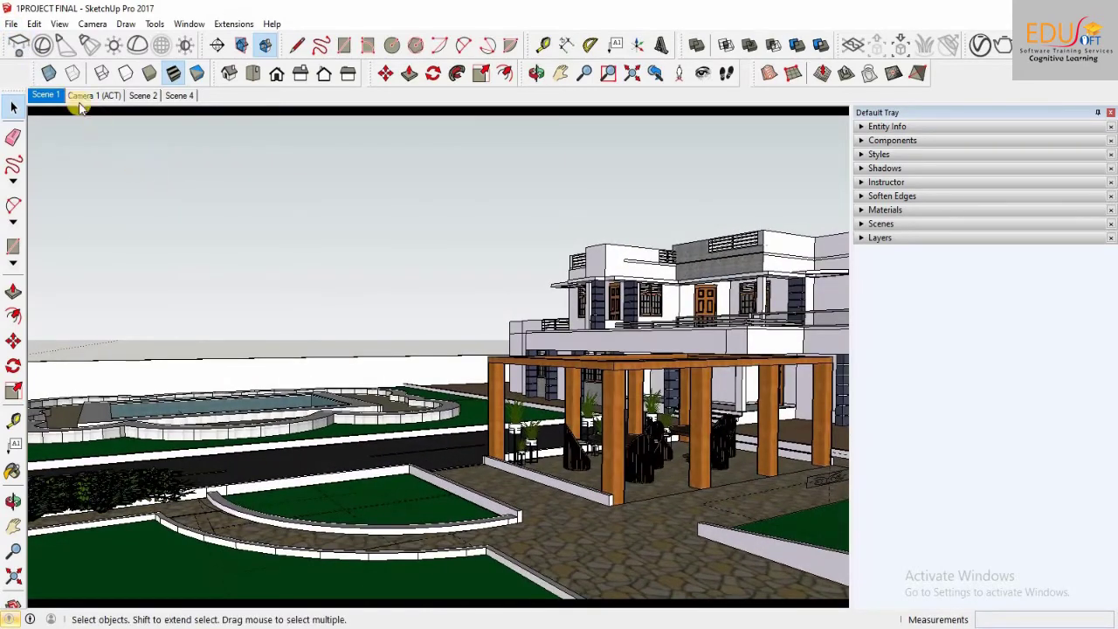
Step: Send the model to LayOut and create the new document from the A3 Landscape template
left_click(11, 26)
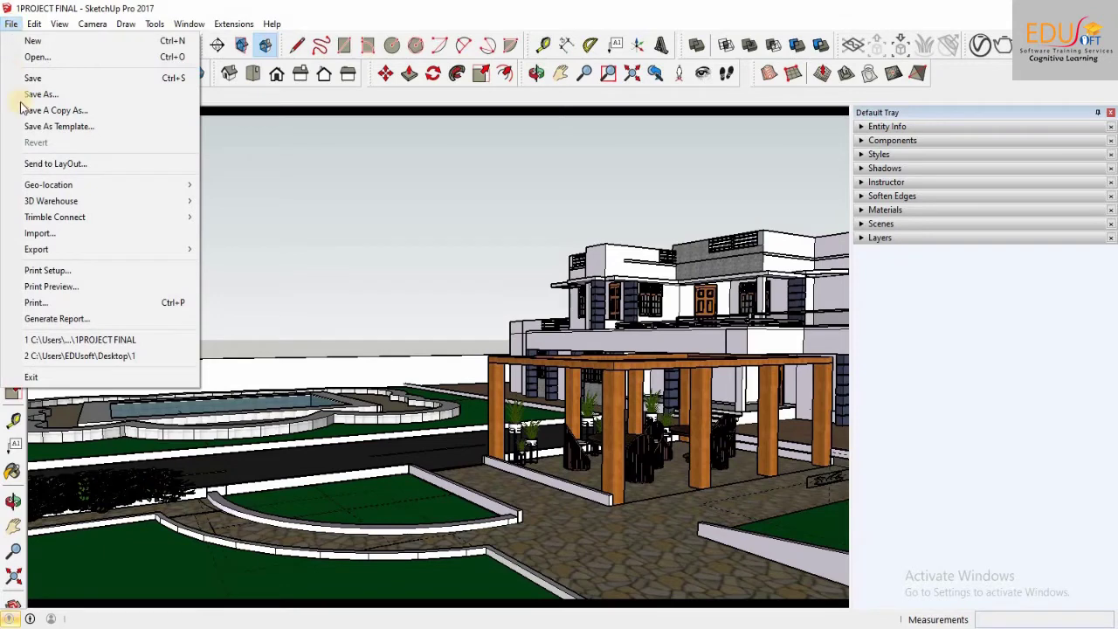
left_click(38, 172)
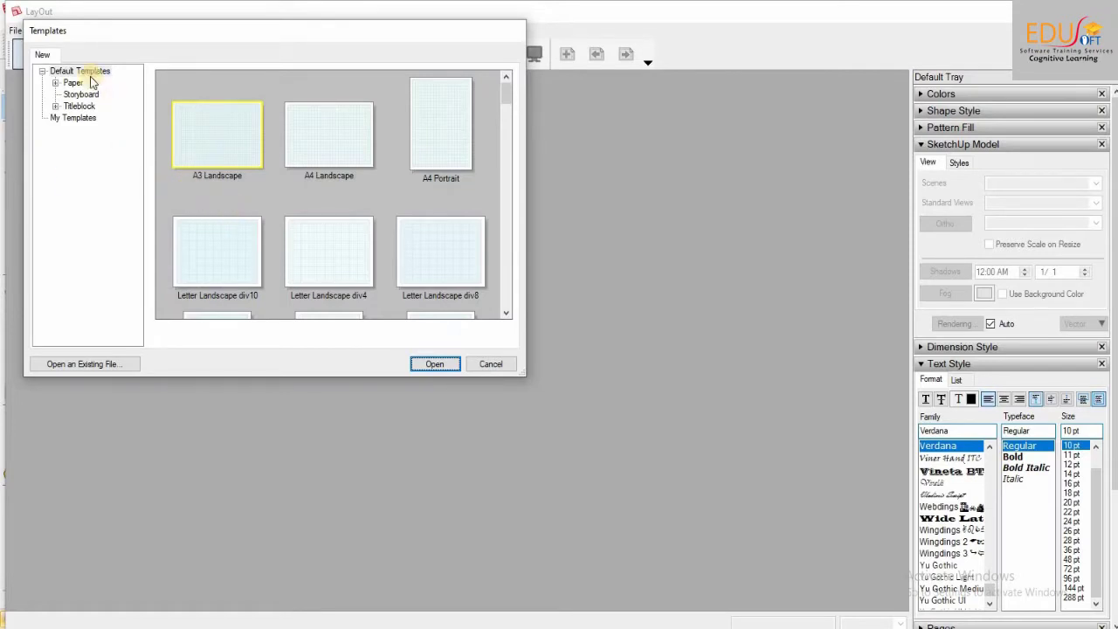
left_click_drag(507, 98, 482, 86)
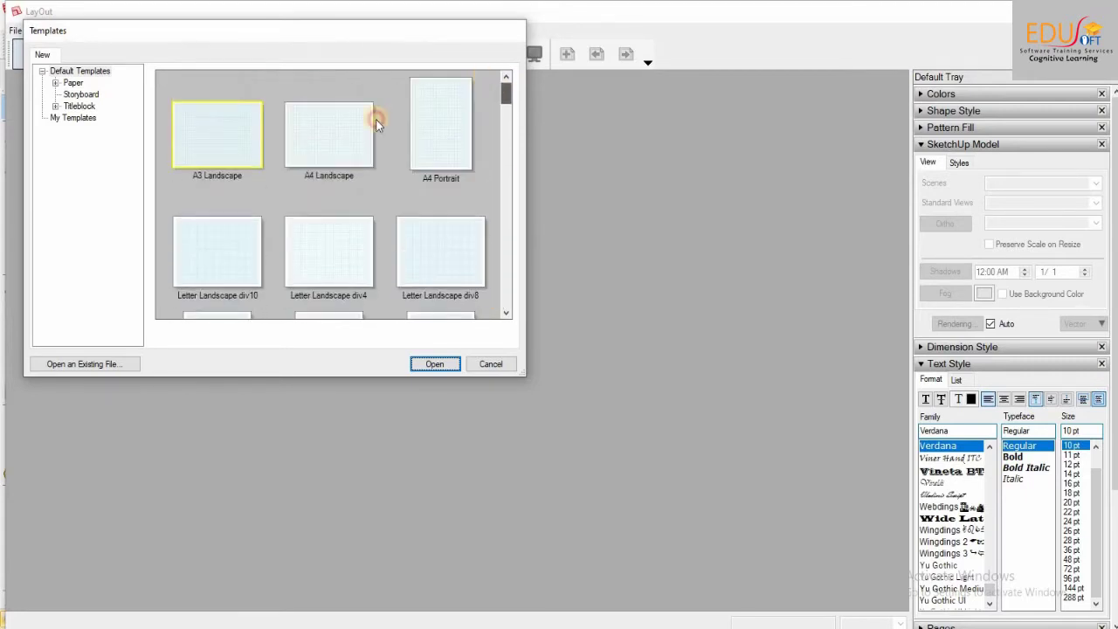
left_click(421, 362)
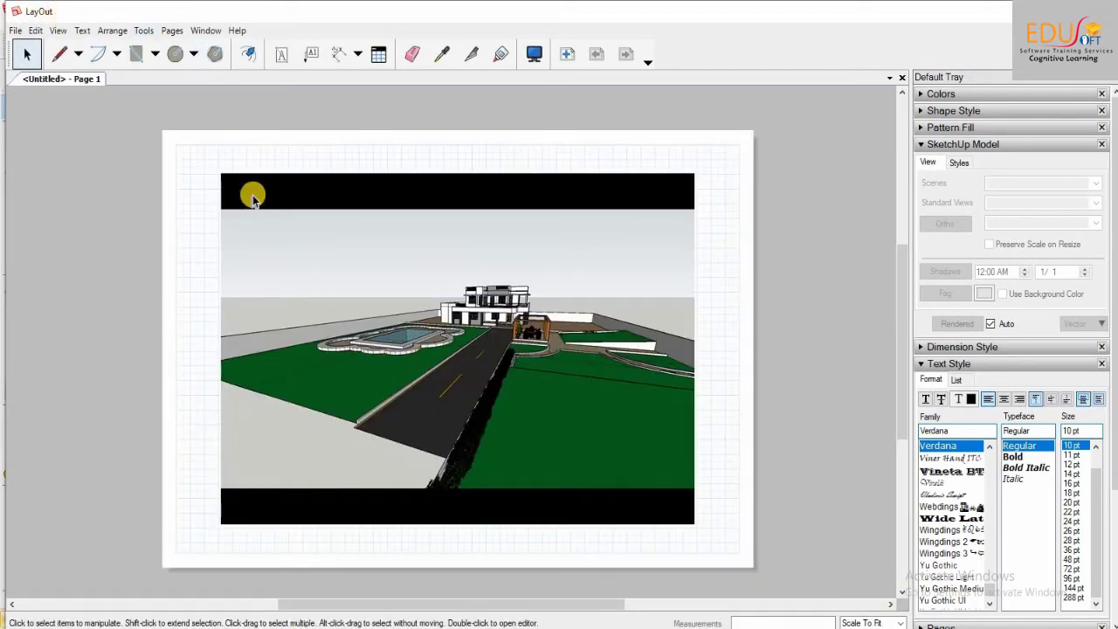
Step: Shrink the model viewport to about 0.49 by 0.44 of its size and copy it to make a two-by-two grid on the page
left_click(354, 331)
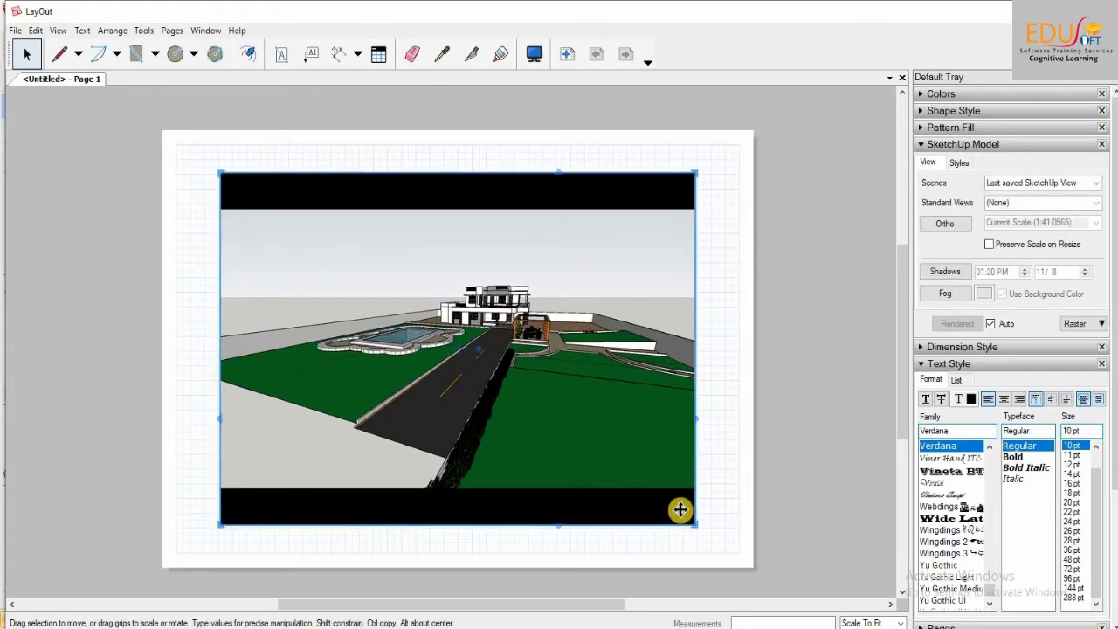
left_click_drag(695, 524, 453, 329)
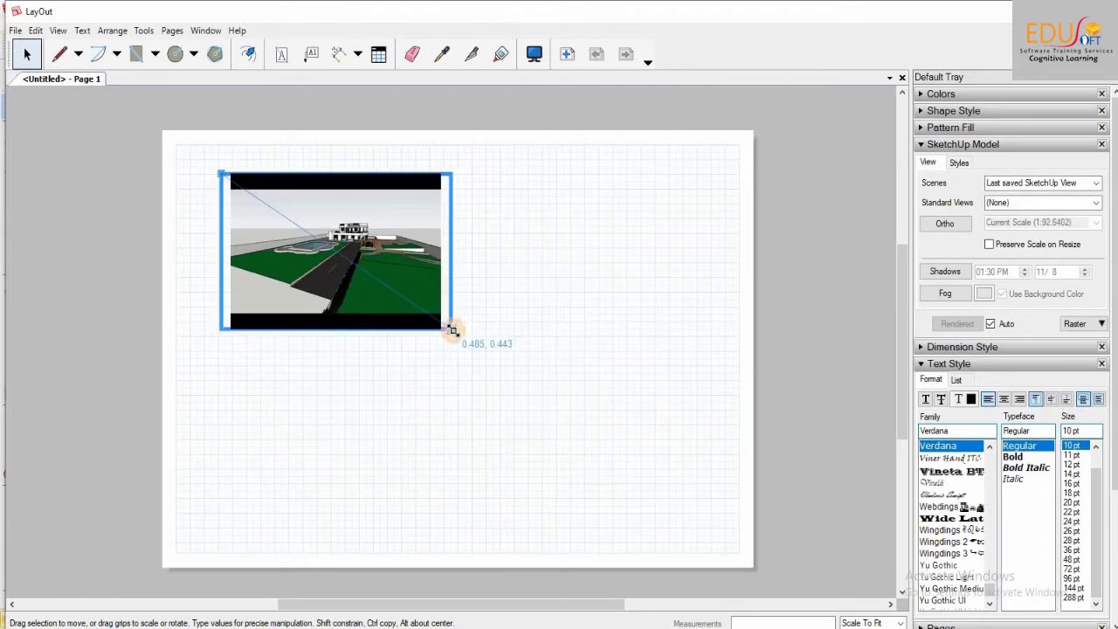
right_click(416, 289)
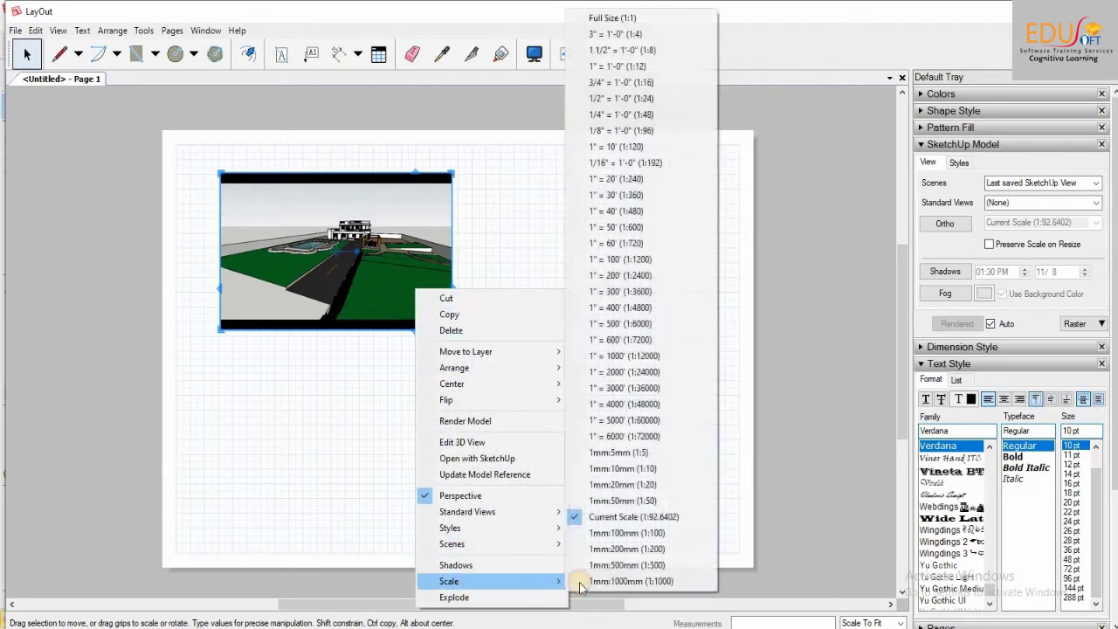
mouse_move(454, 581)
left_click(395, 213)
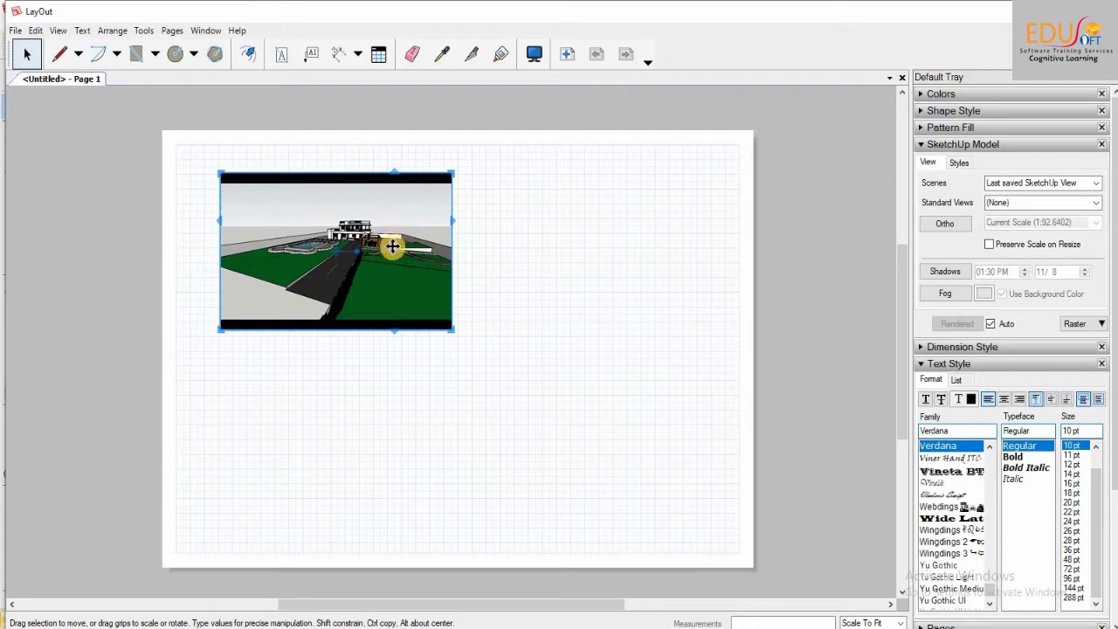
left_click_drag(390, 268, 654, 266, "ctrl")
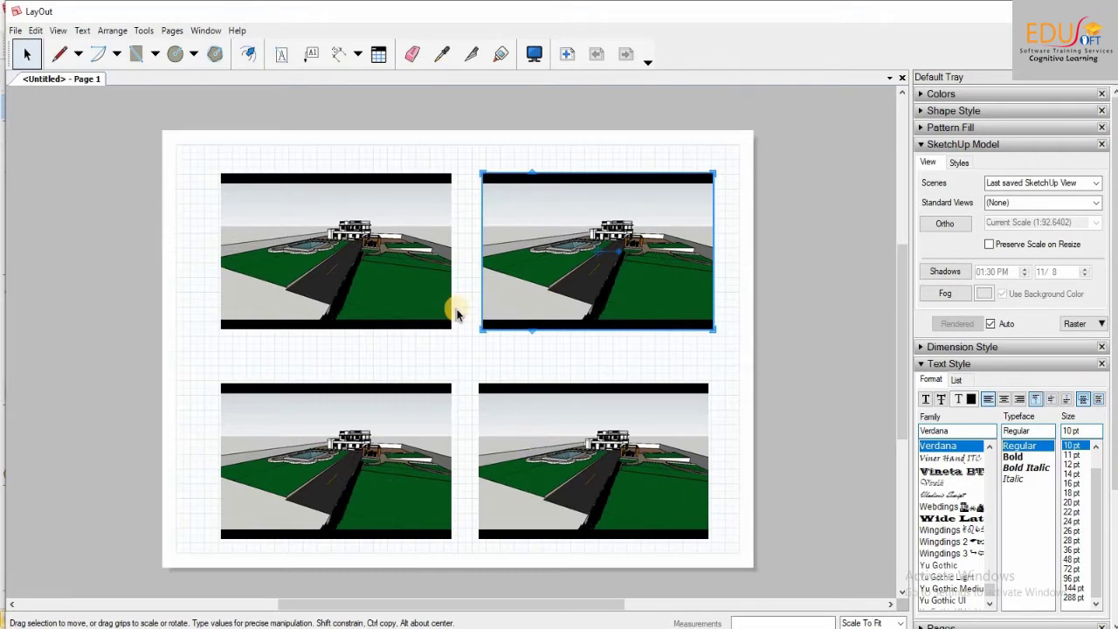
Step: Assign the Camera 1 (ACT) scene to the page's upper-right viewport and Scene 1 to the upper-left viewport
right_click(550, 231)
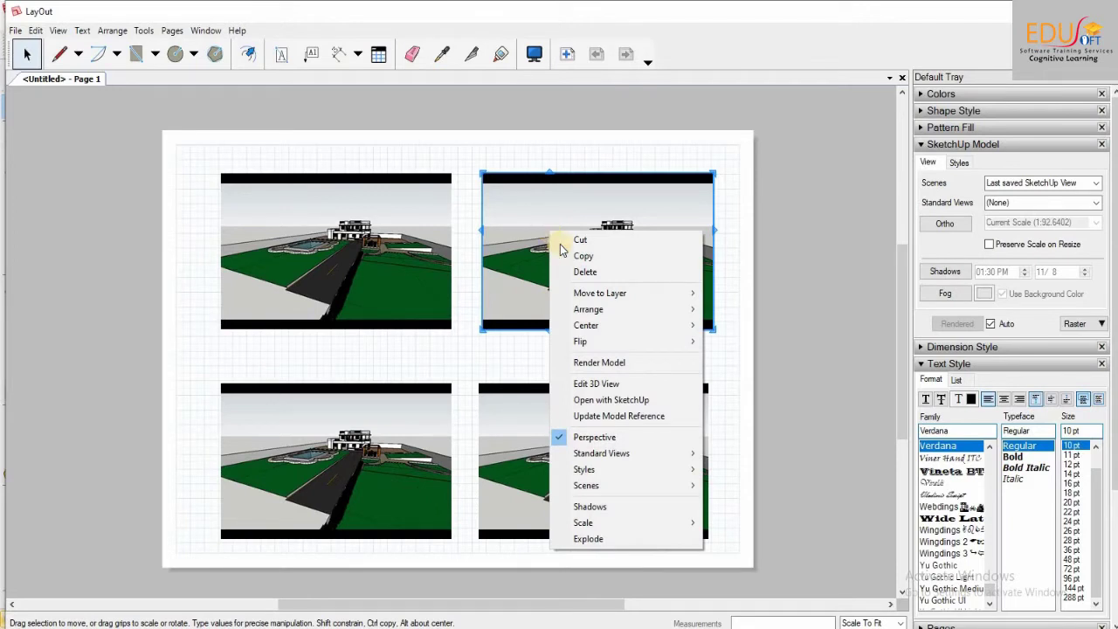
mouse_move(582, 489)
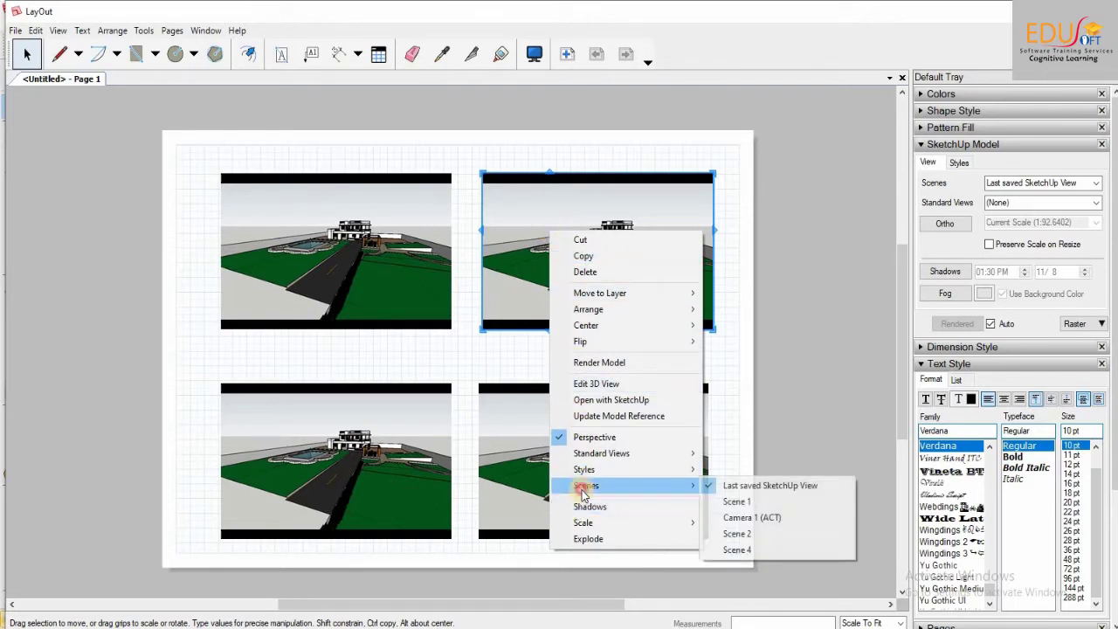
left_click(731, 516)
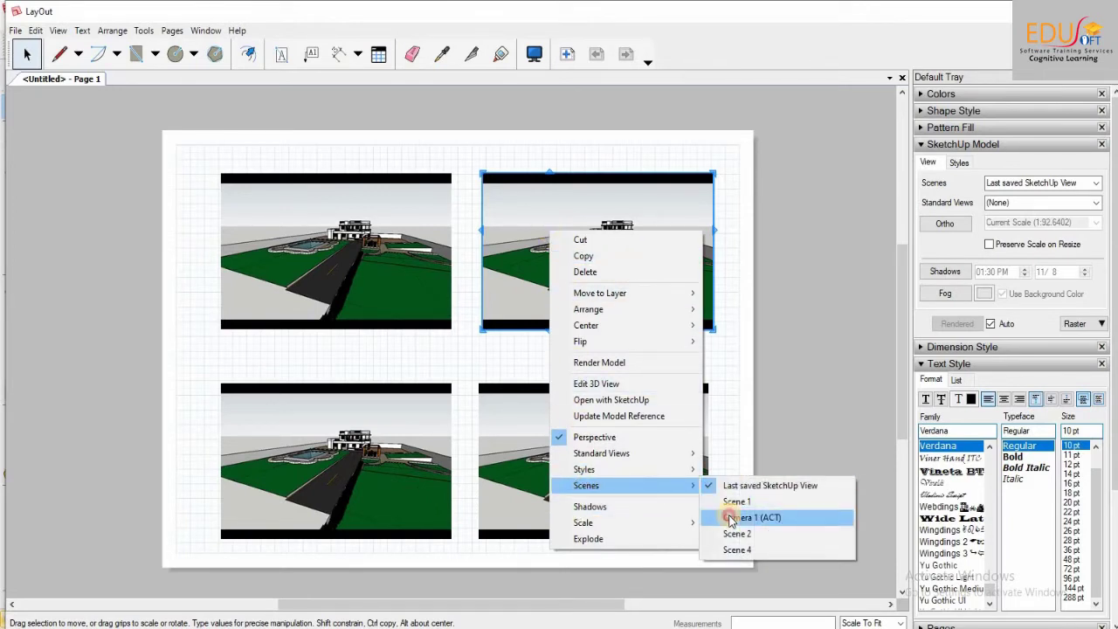
right_click(421, 300)
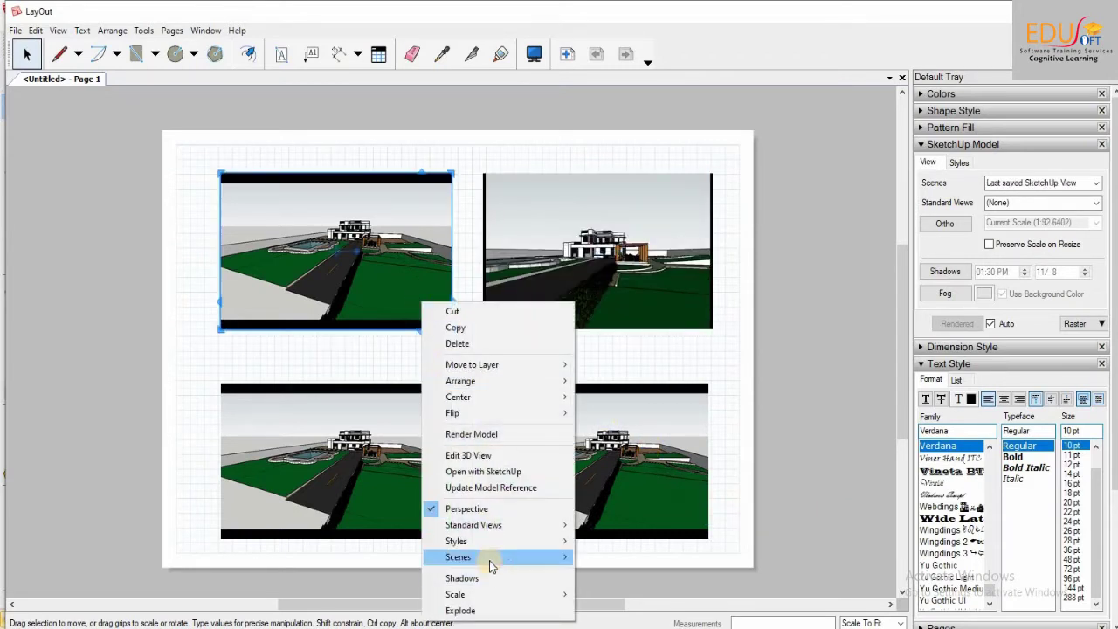
mouse_move(490, 559)
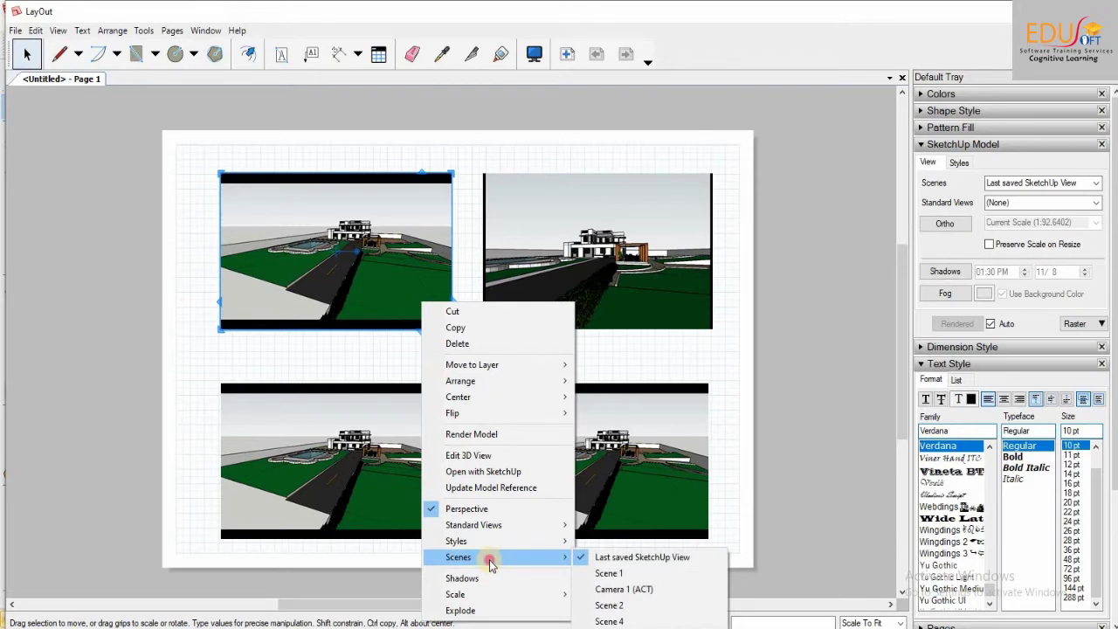
left_click(594, 573)
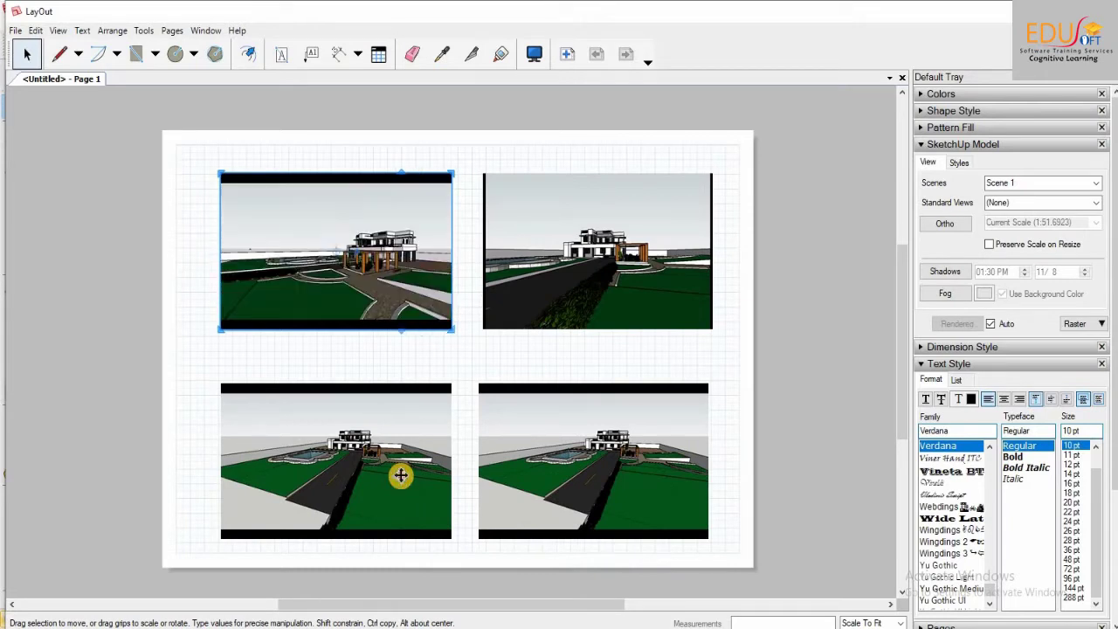
Step: Assign Scene 2 to the page's lower-left viewport and Scene 4 to the lower-right viewport
left_click(401, 476)
right_click(401, 476)
mouse_move(418, 411)
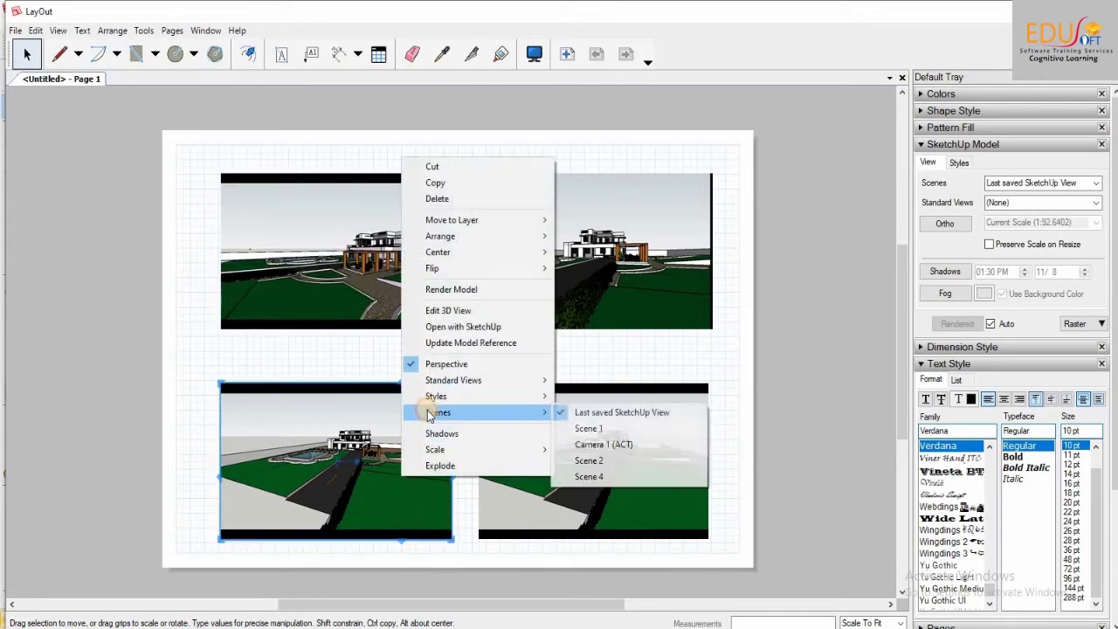
left_click(585, 460)
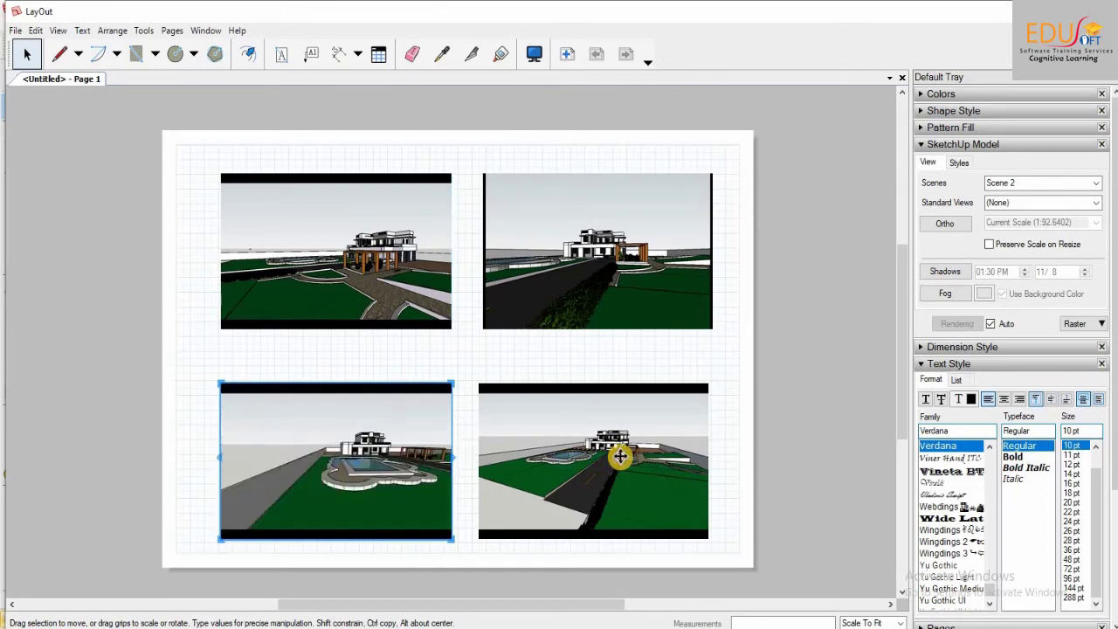
left_click(620, 458)
right_click(620, 461)
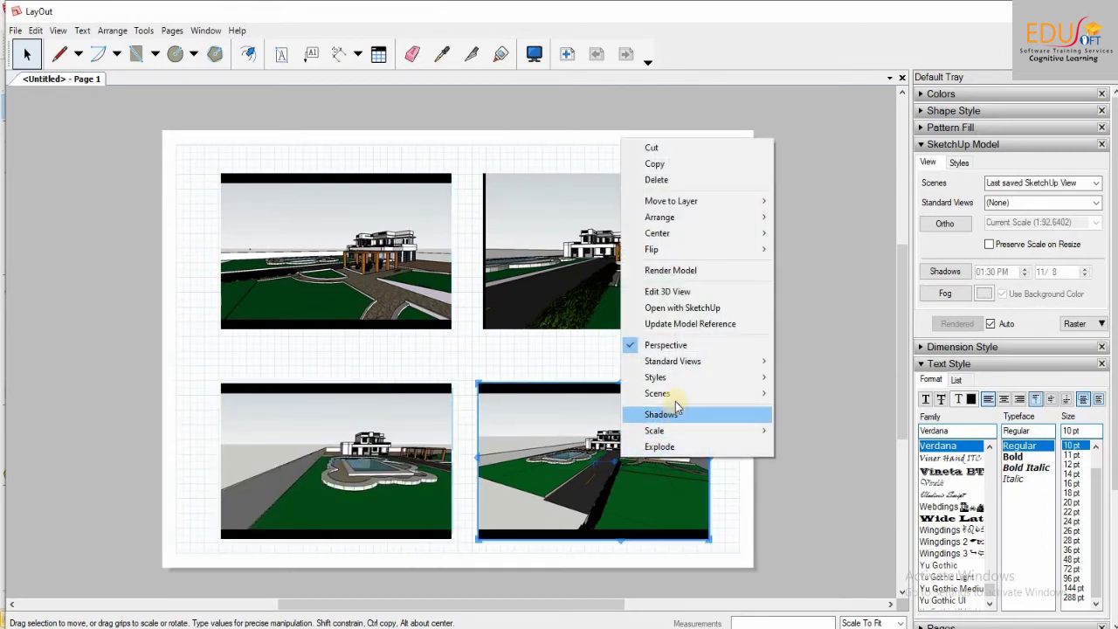
mouse_move(678, 400)
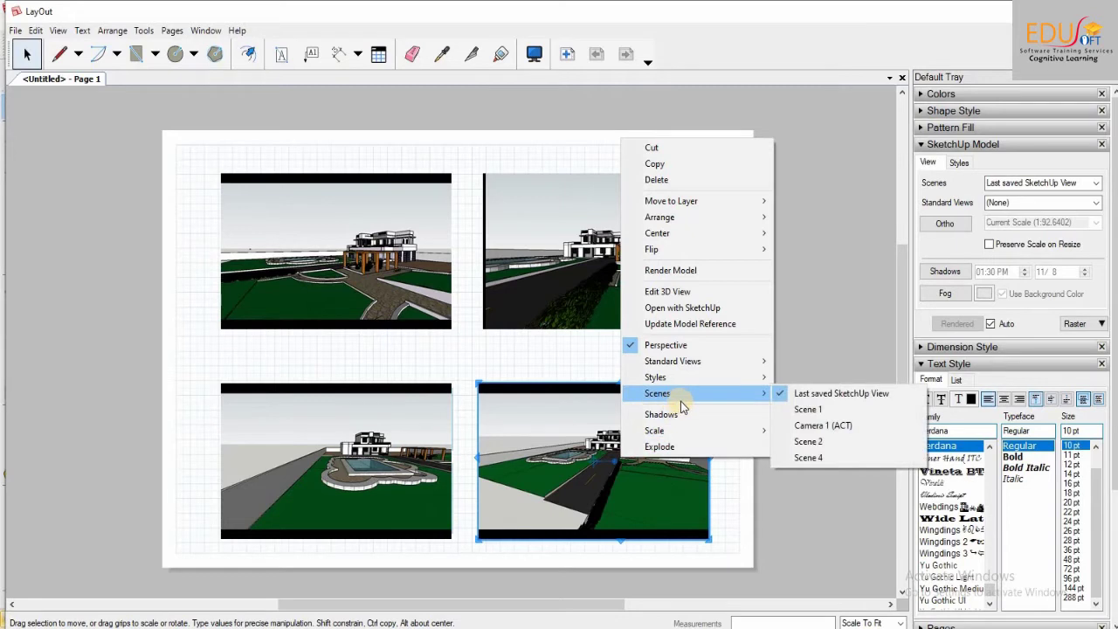
left_click(804, 460)
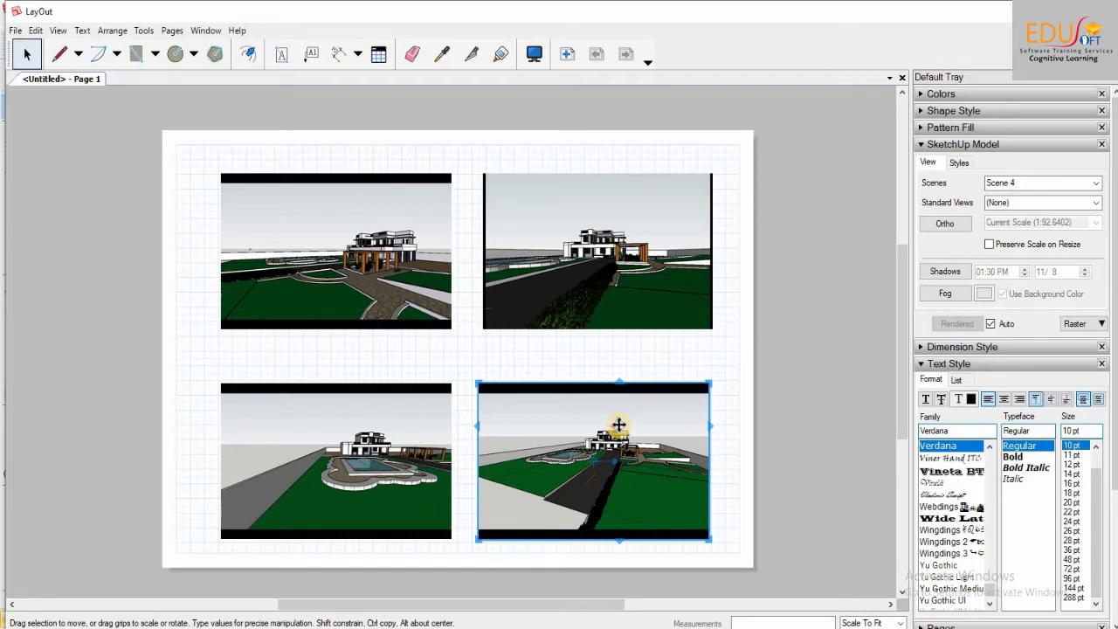
left_click(170, 275)
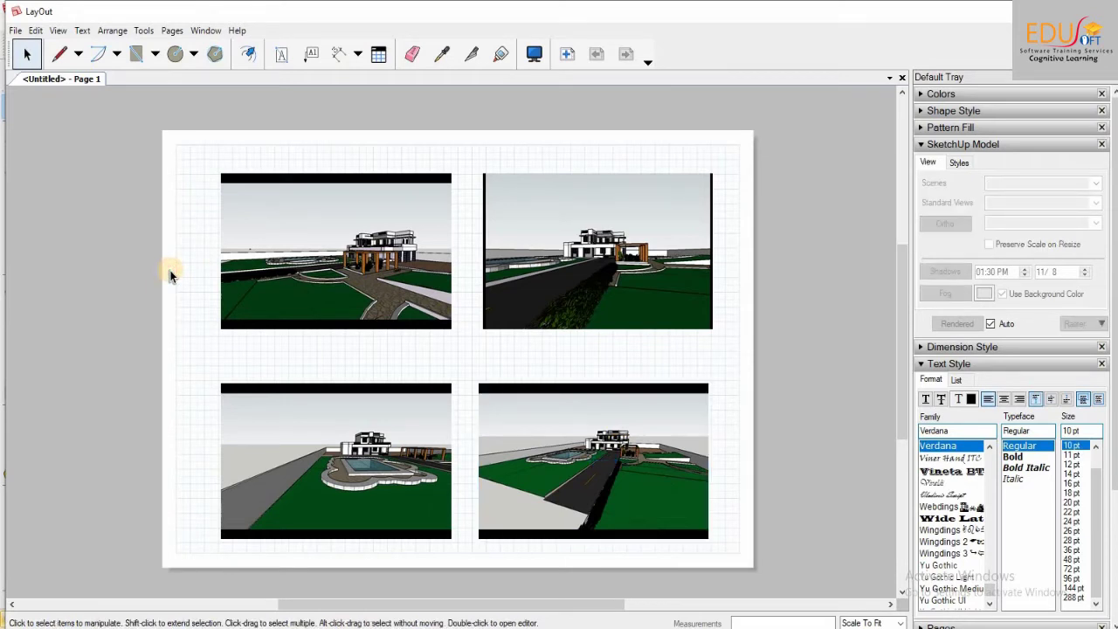
Step: Check which file formats the layout document can be exported to
left_click(15, 31)
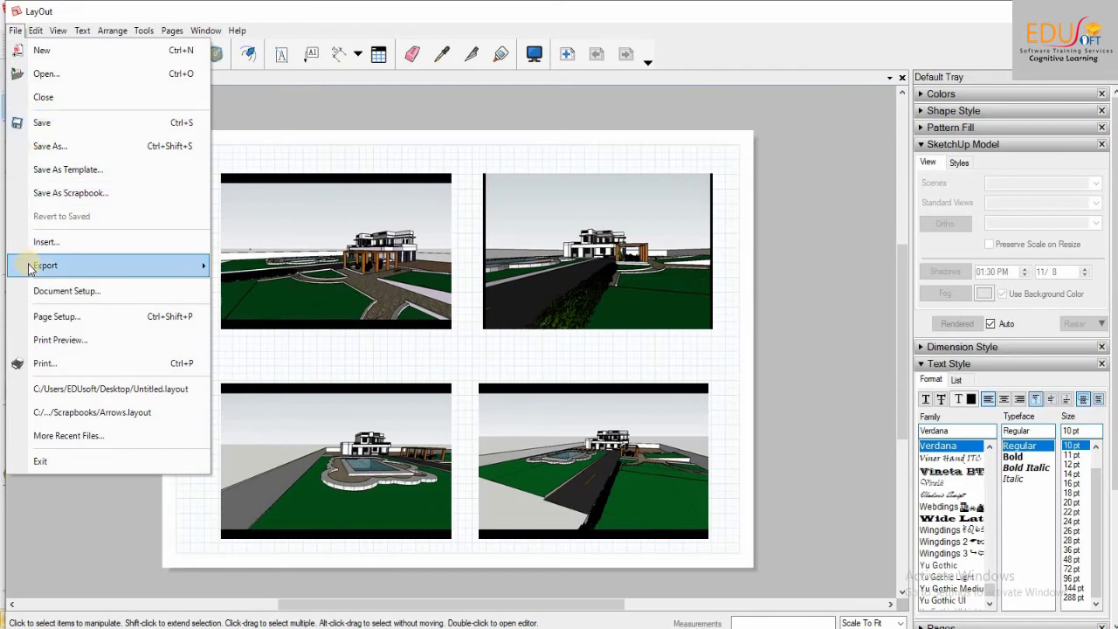
mouse_move(85, 268)
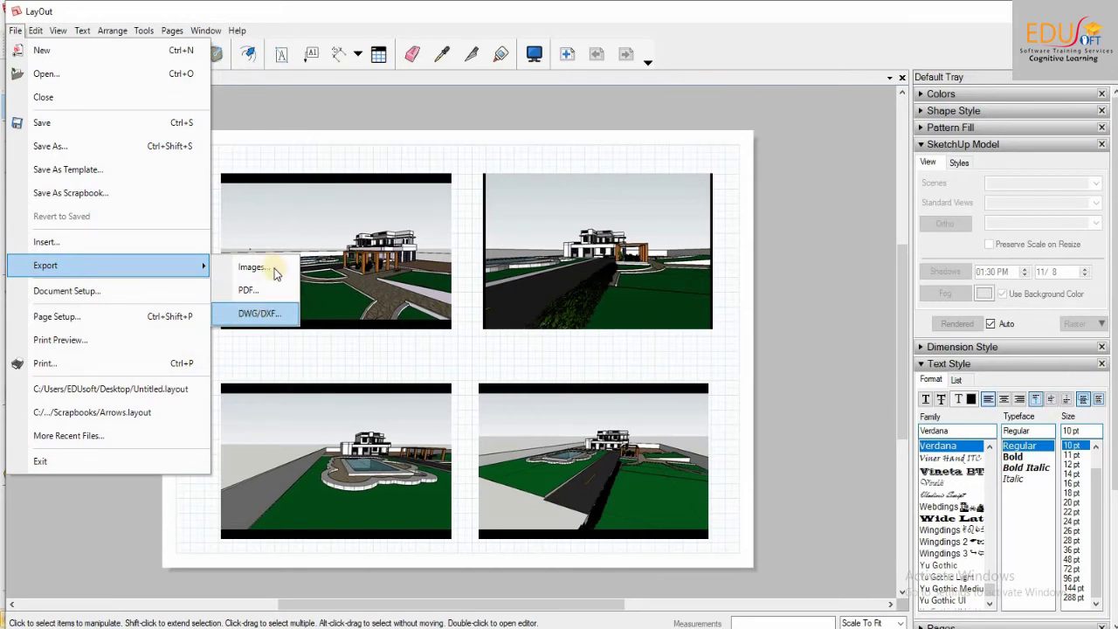
left_click(292, 113)
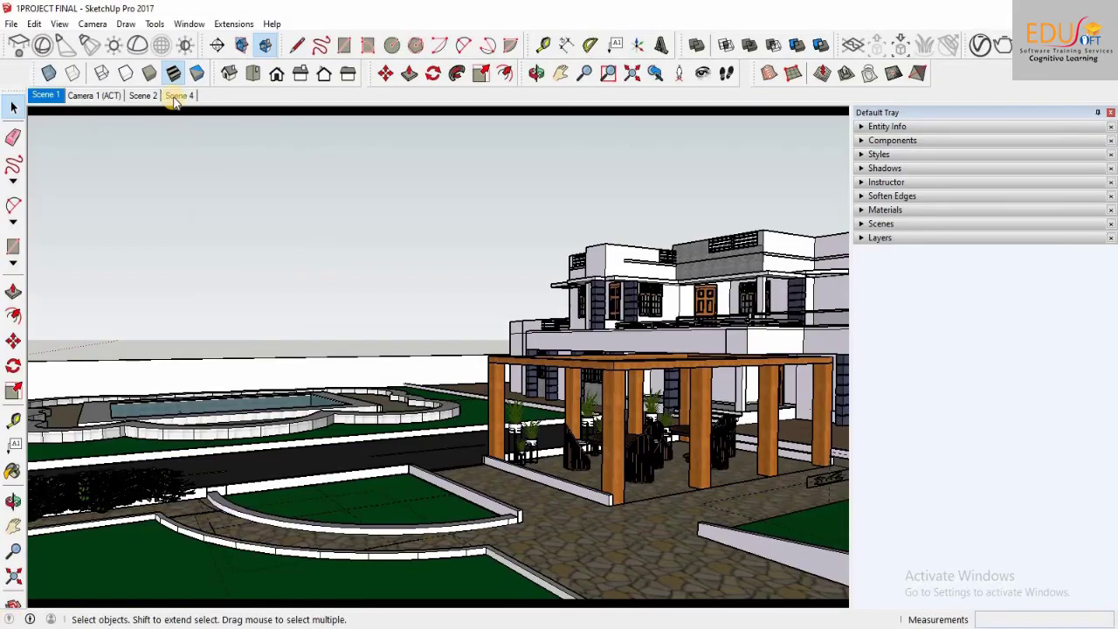
Step: In SketchUp, update Scene 4 with the Chalk on Blackboard style and save the model
left_click(178, 95)
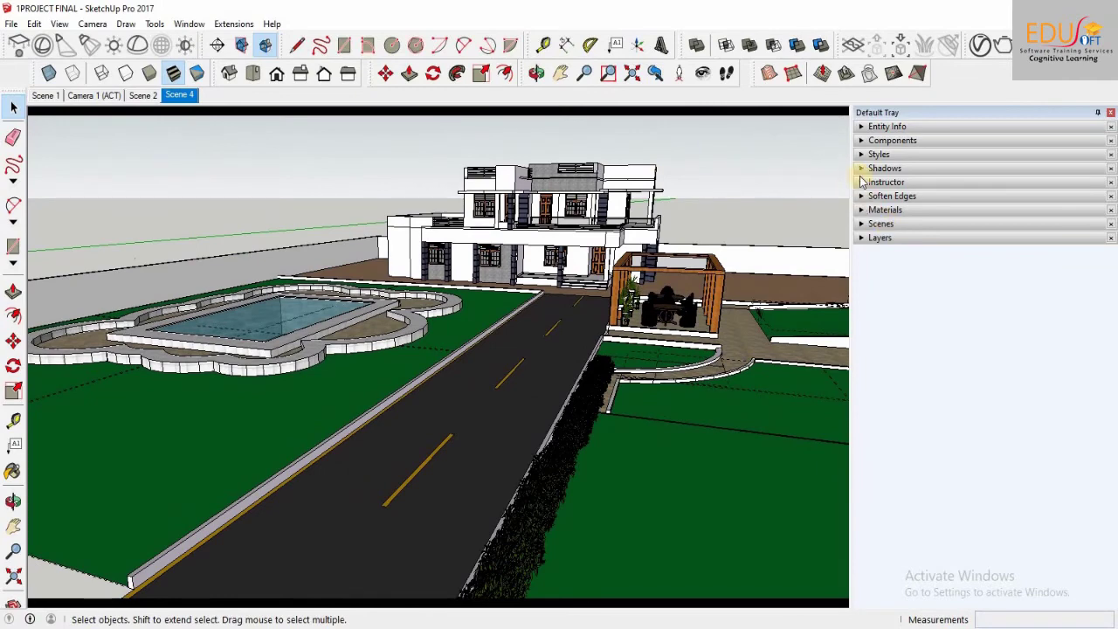
left_click(870, 153)
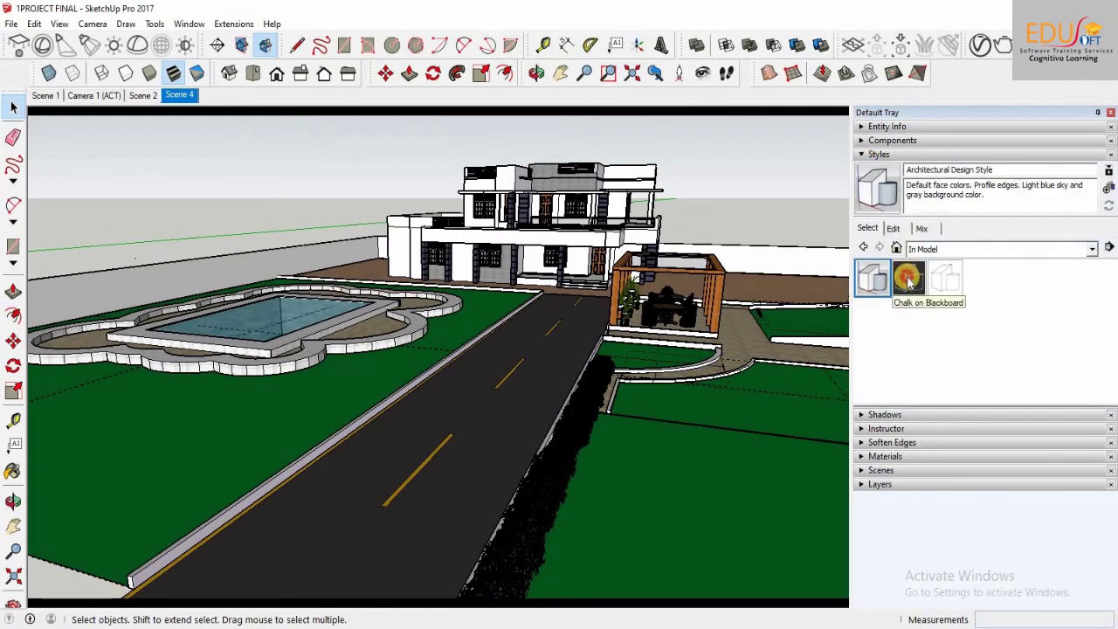
left_click(909, 277)
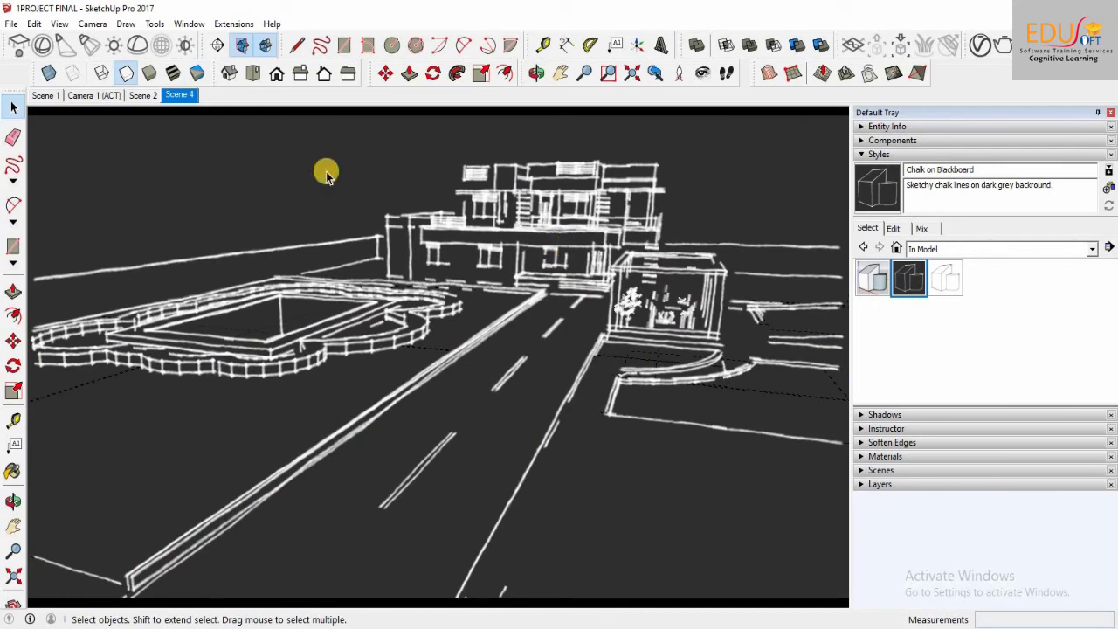
right_click(195, 98)
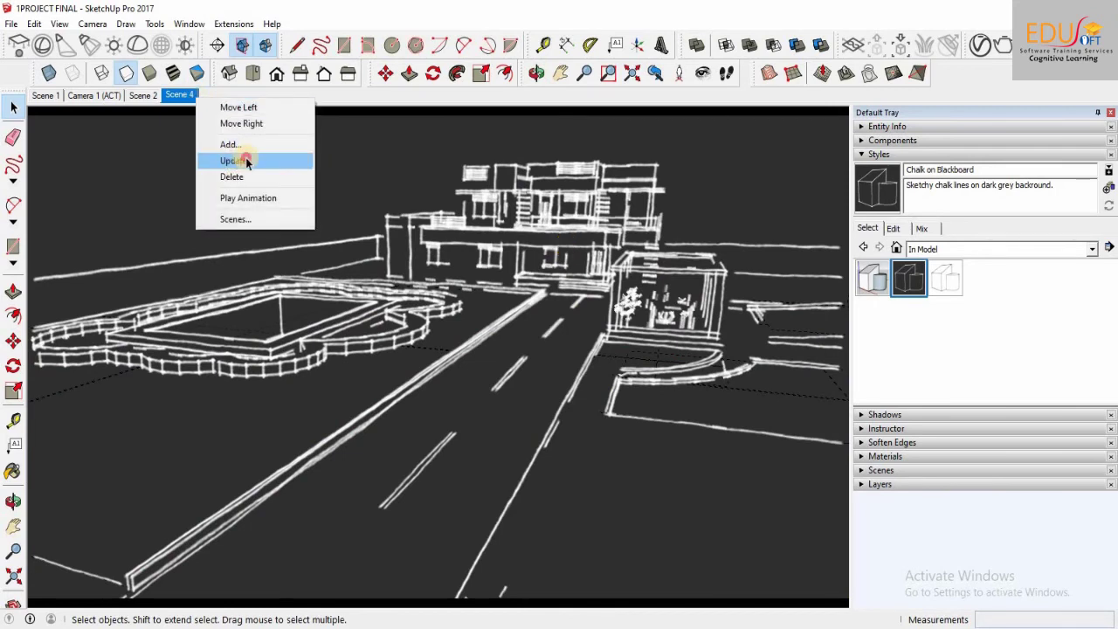
left_click(242, 161)
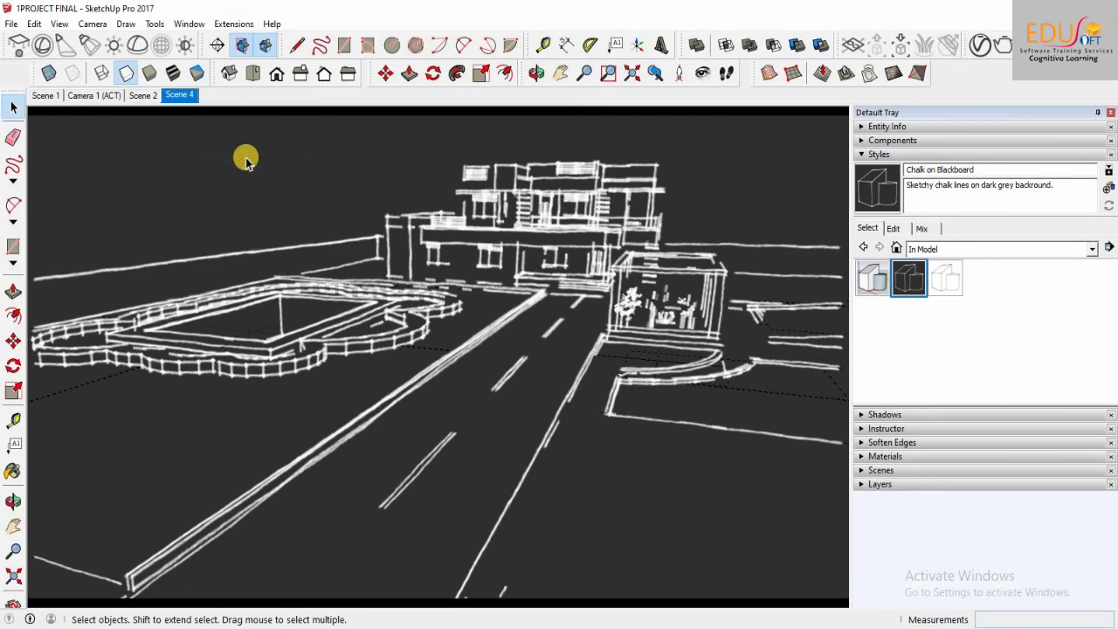
left_click(10, 24)
left_click(19, 79)
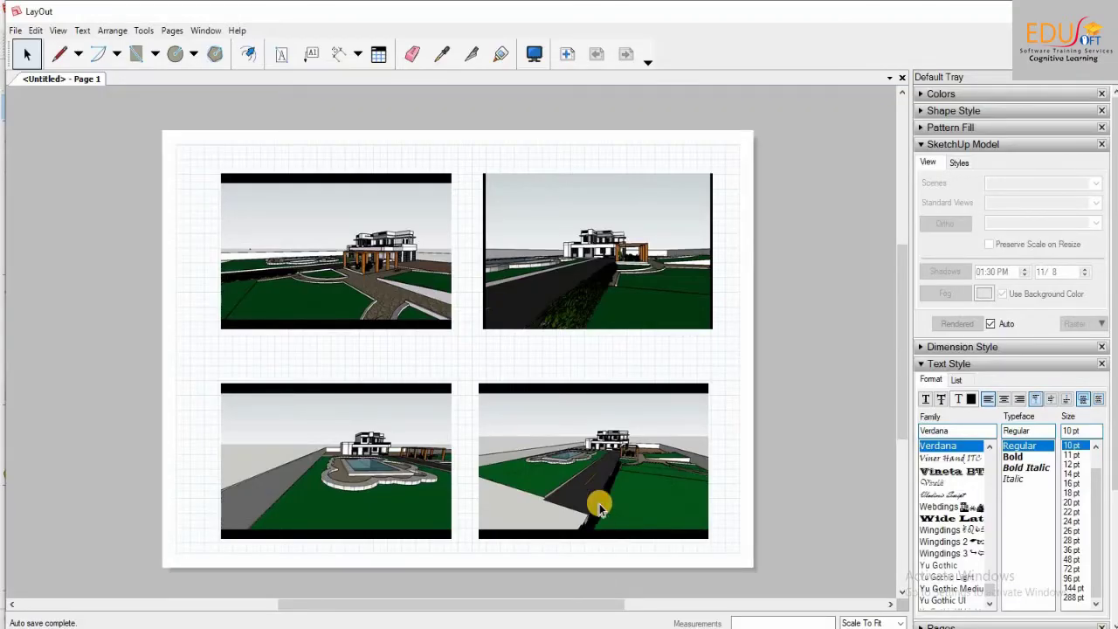
Step: Switch to LayOut and select the Scene 4 viewport in the page's lower-right area
left_click(599, 476)
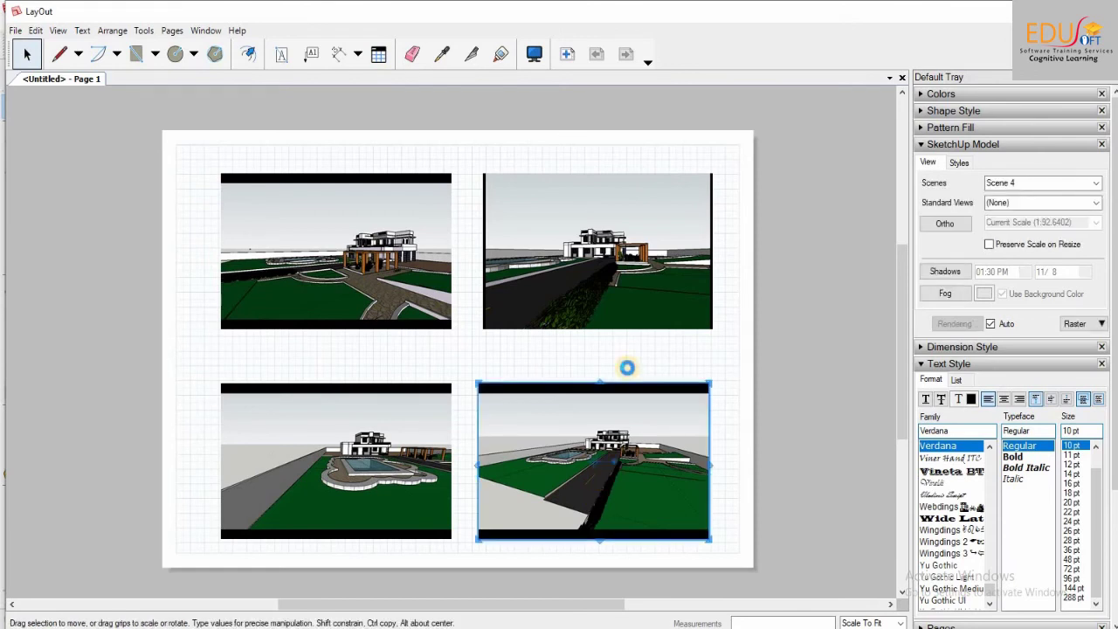